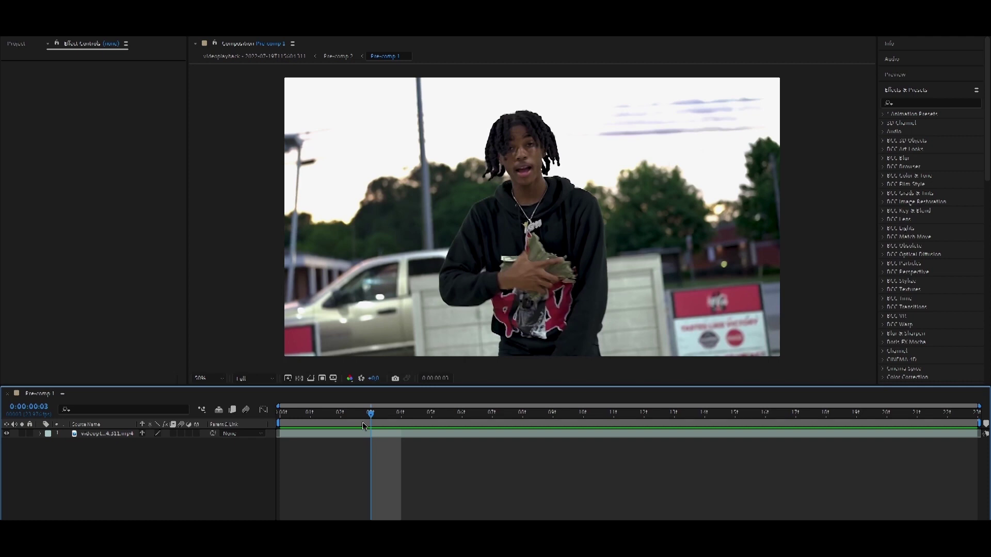
Step back one frame on the clip layer inside Pre-comp 1.
key(Page_Up)
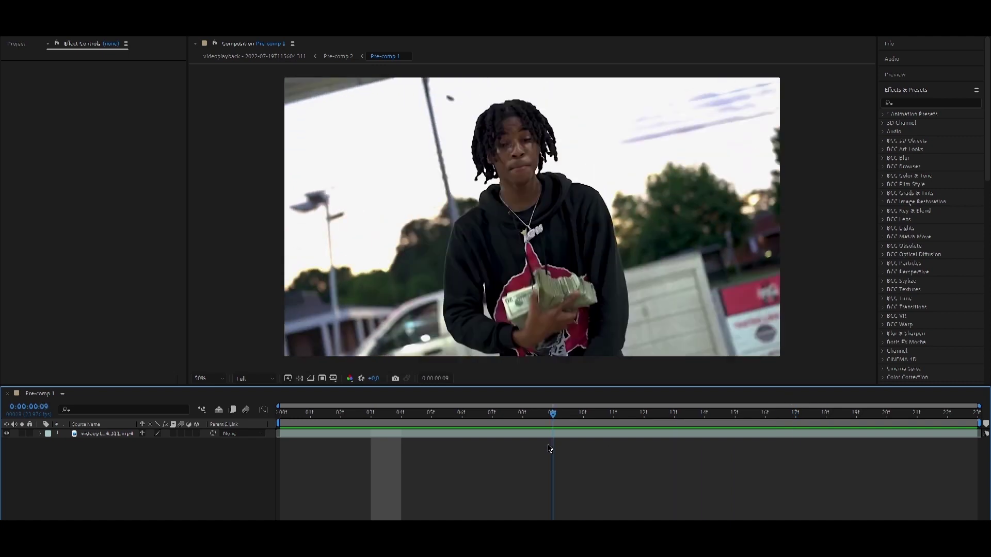
Duplicate the music-video clip layer with Ctrl+D, hide the layer 2 copy, and preview playback.
drag(342, 416, 401, 416)
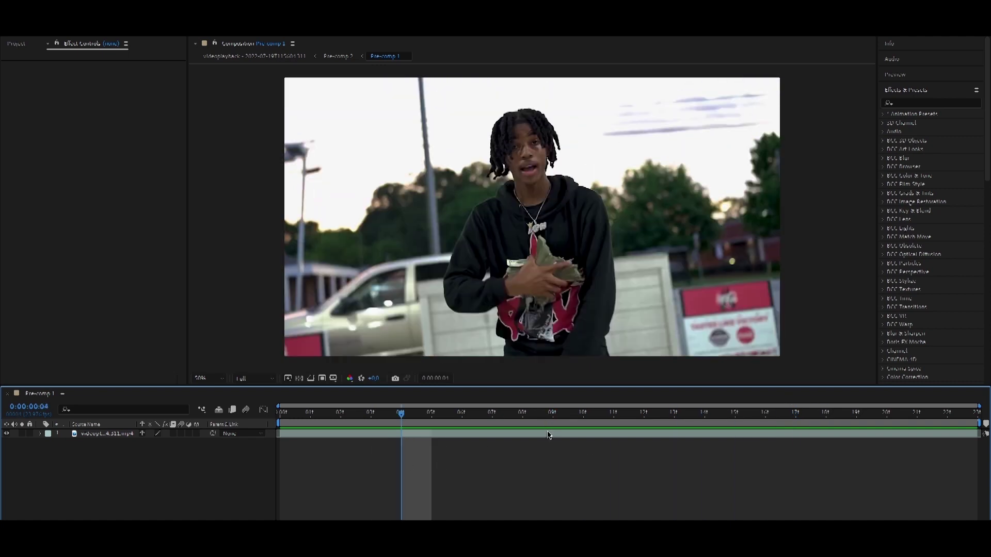
click(538, 437)
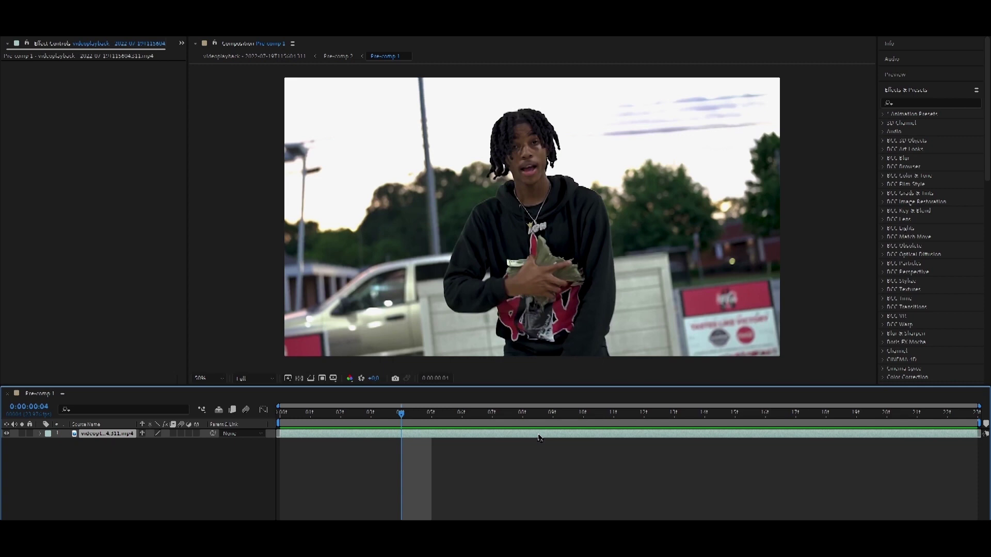
key(ctrl+d)
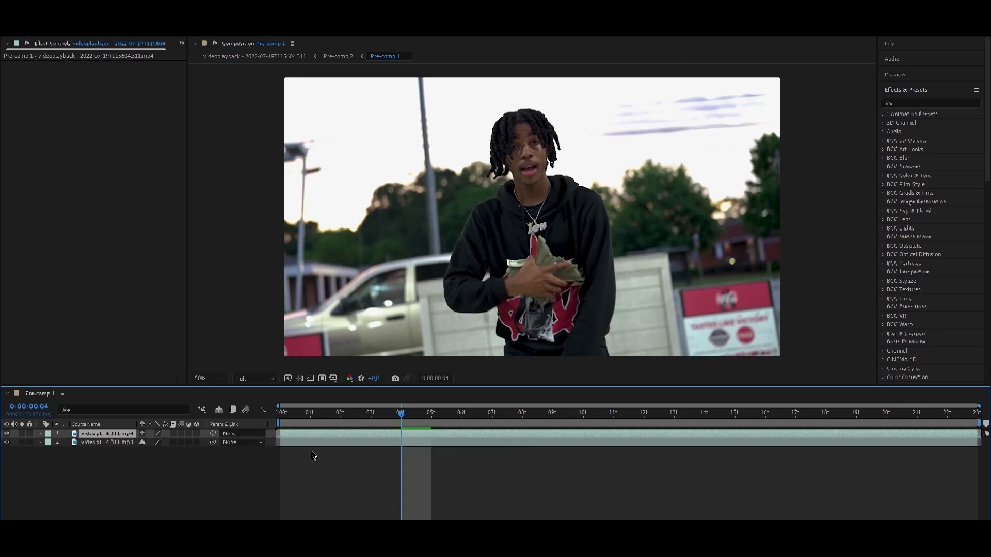
click(7, 443)
key(space)
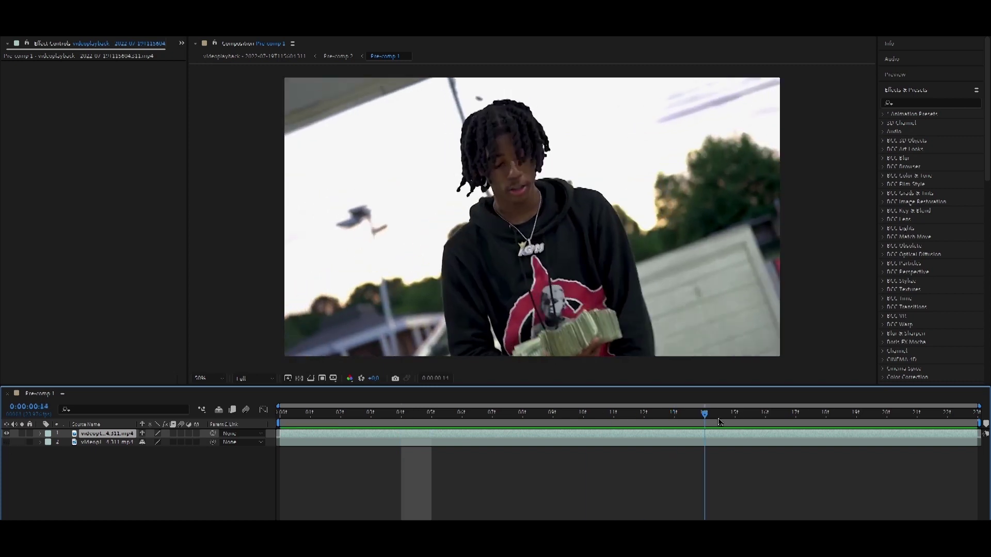
key(space)
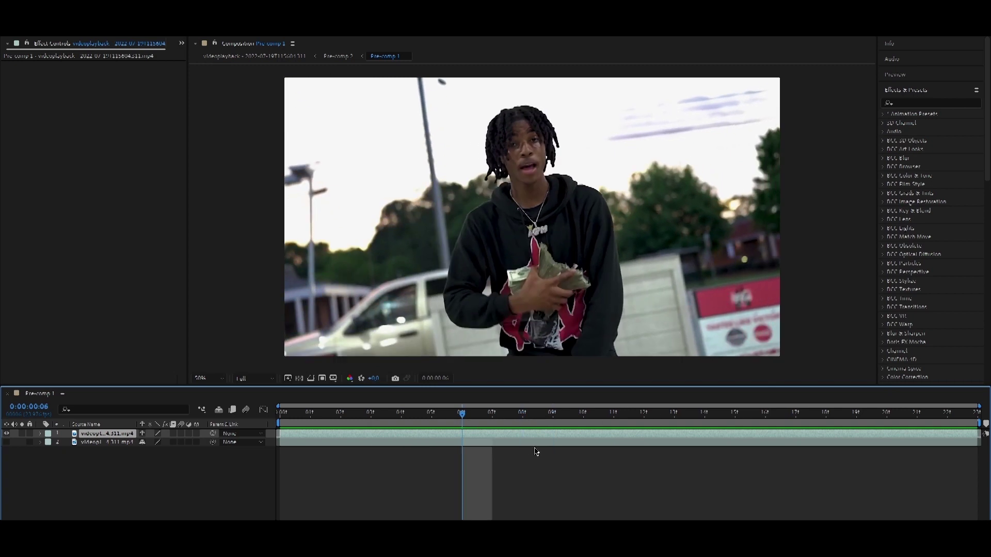
key(ctrl+space)
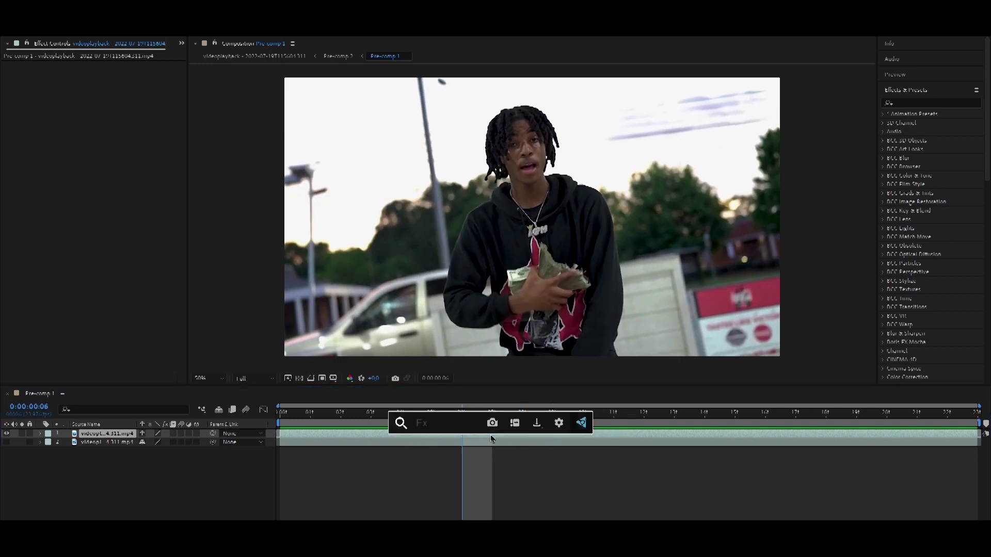
Apply Luma Key to the top clip copy with Key Type set to Key Out Brighter.
text(luma key)
key(Return)
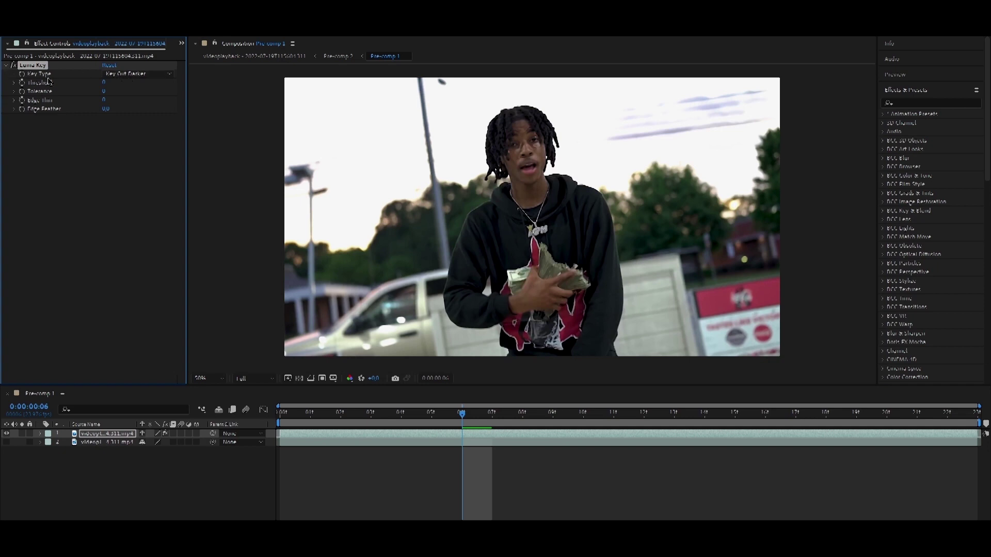
click(107, 76)
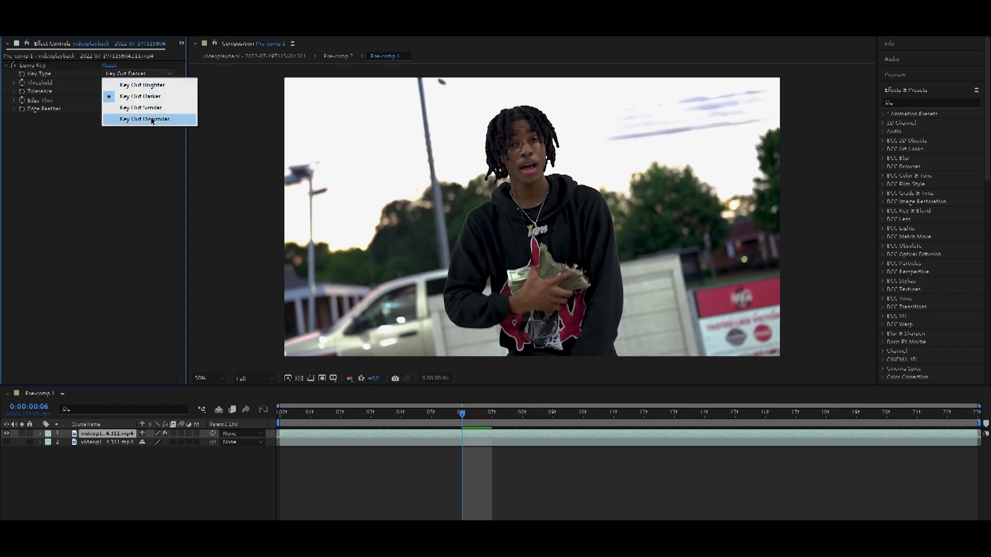
click(88, 139)
drag(105, 83, 236, 93)
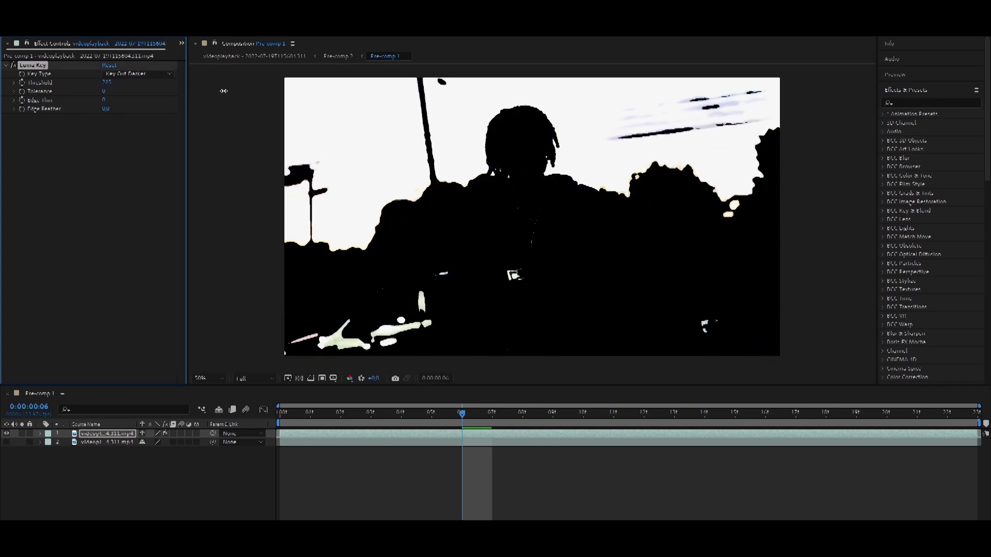
drag(236, 94, 127, 92)
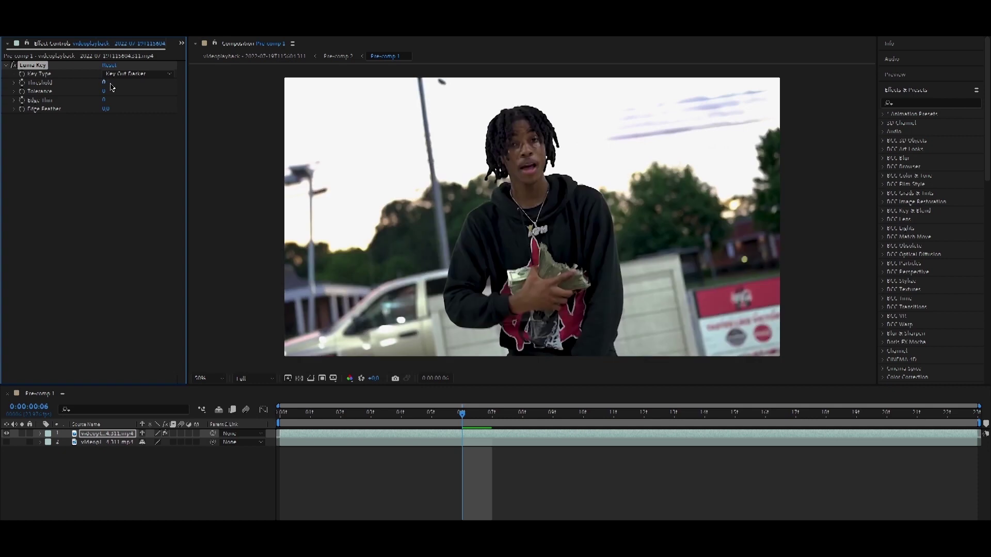
click(132, 74)
click(129, 86)
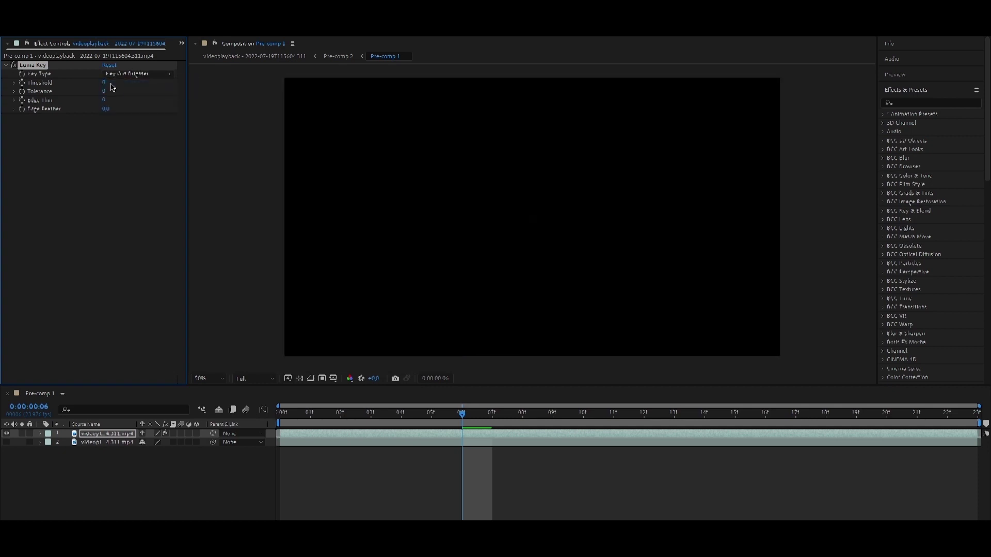
Lower the Luma Key Threshold step by step down to 5.
drag(108, 82, 74, 83)
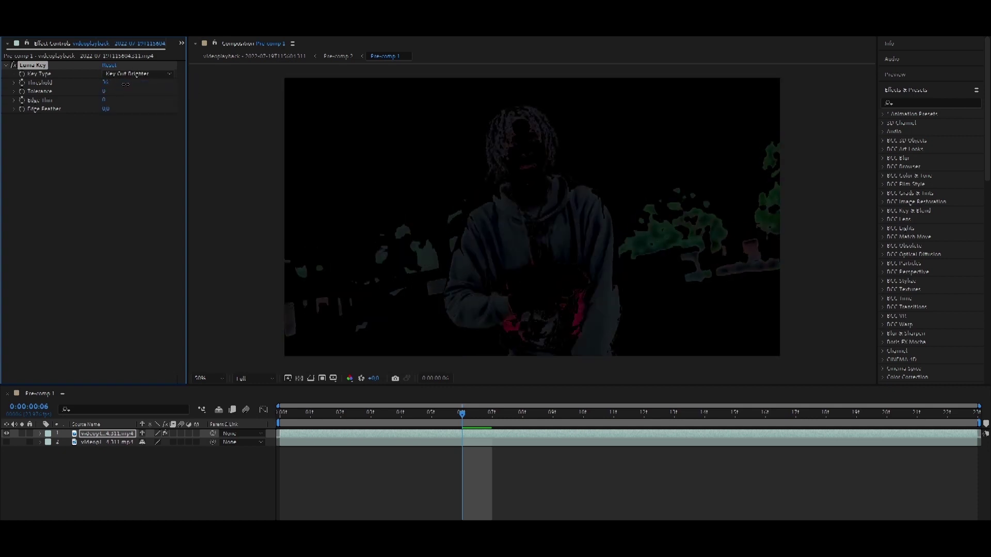
drag(106, 82, 93, 82)
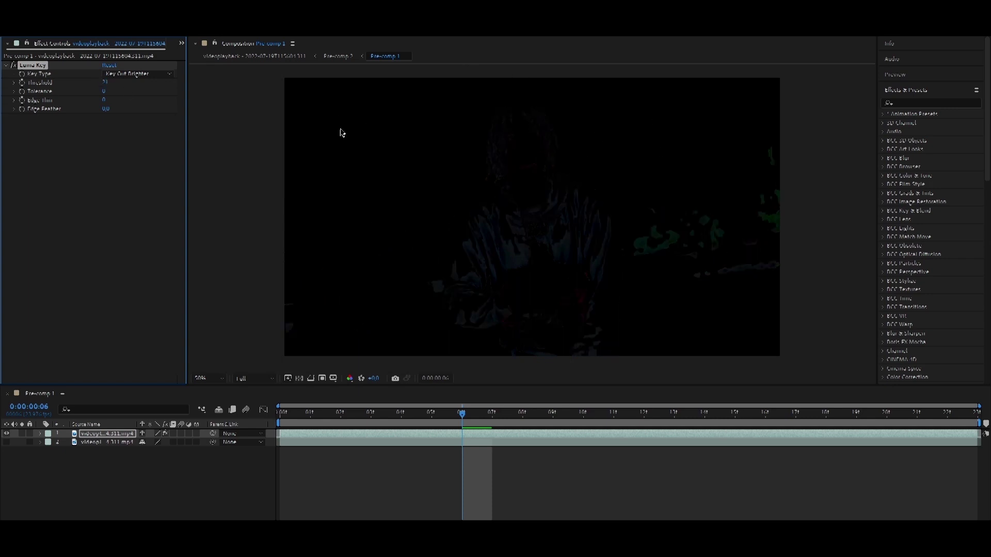
drag(105, 85, 87, 84)
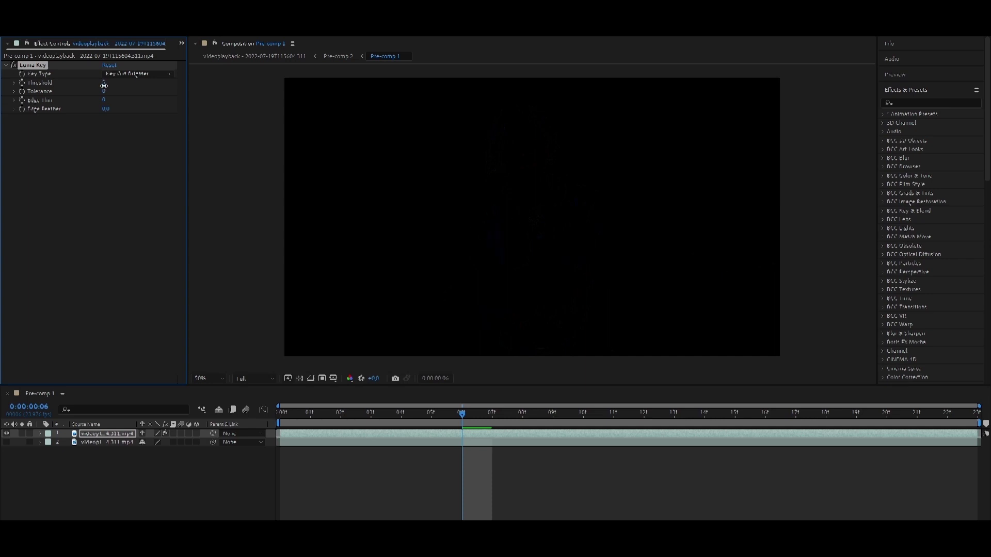
scroll(502, 282, up, 2)
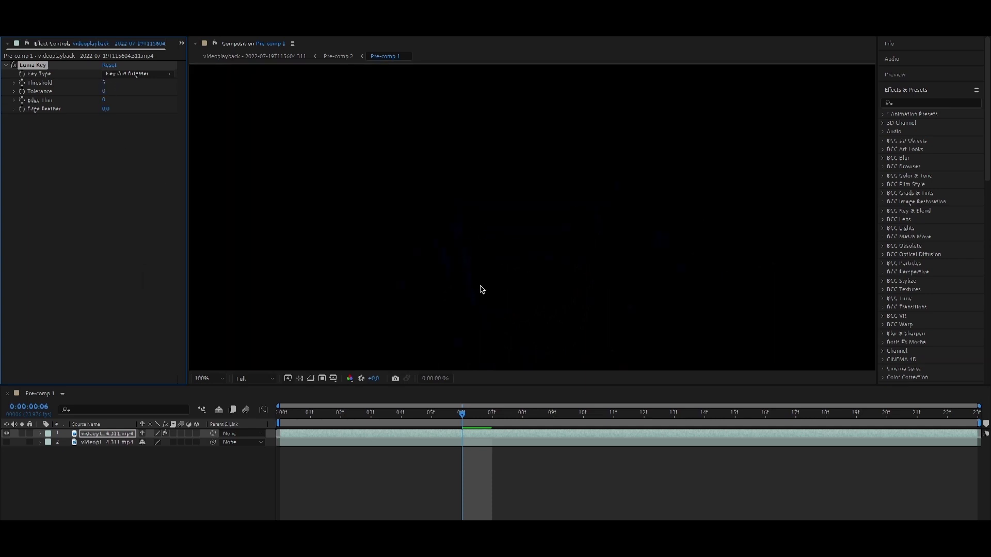
scroll(521, 284, down, 2)
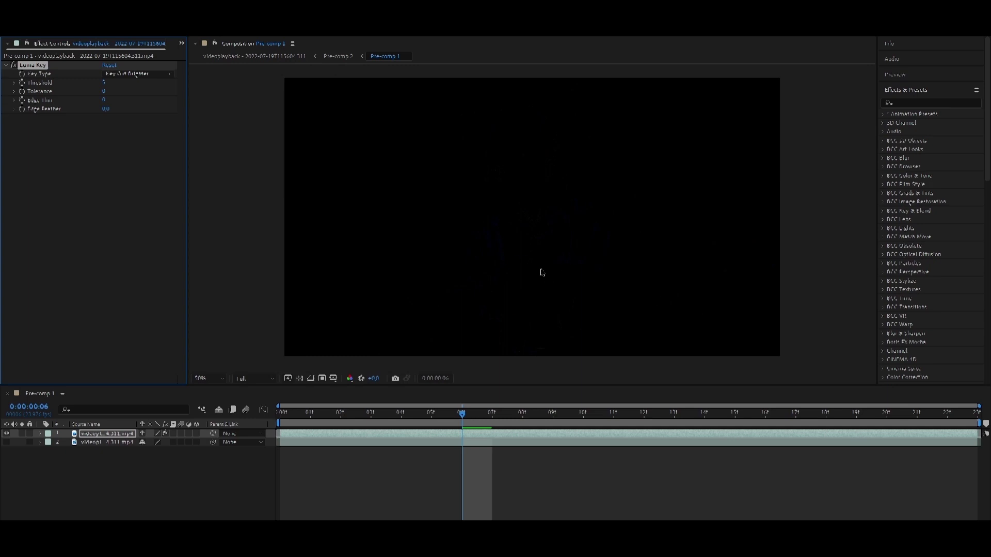
scroll(521, 262, up, 2)
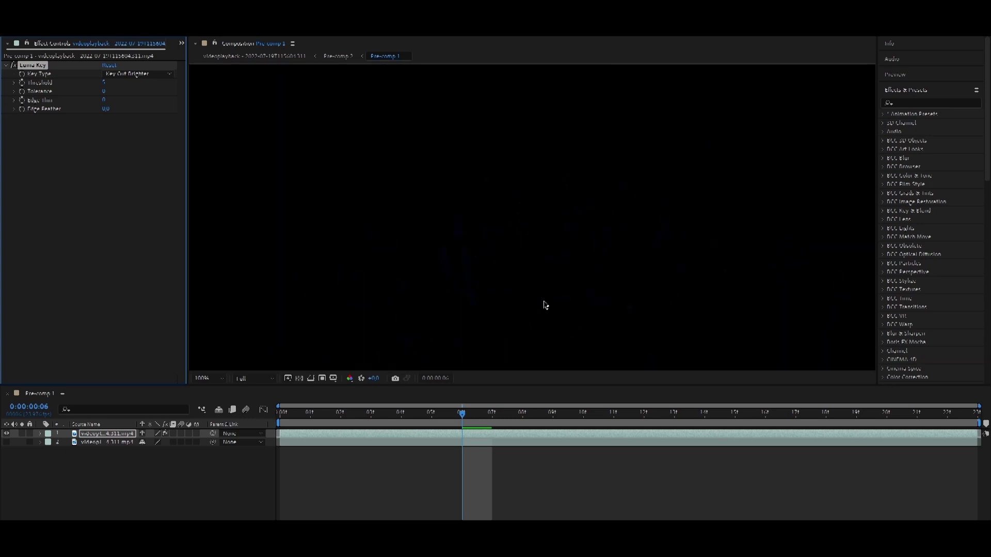
scroll(515, 297, down, 2)
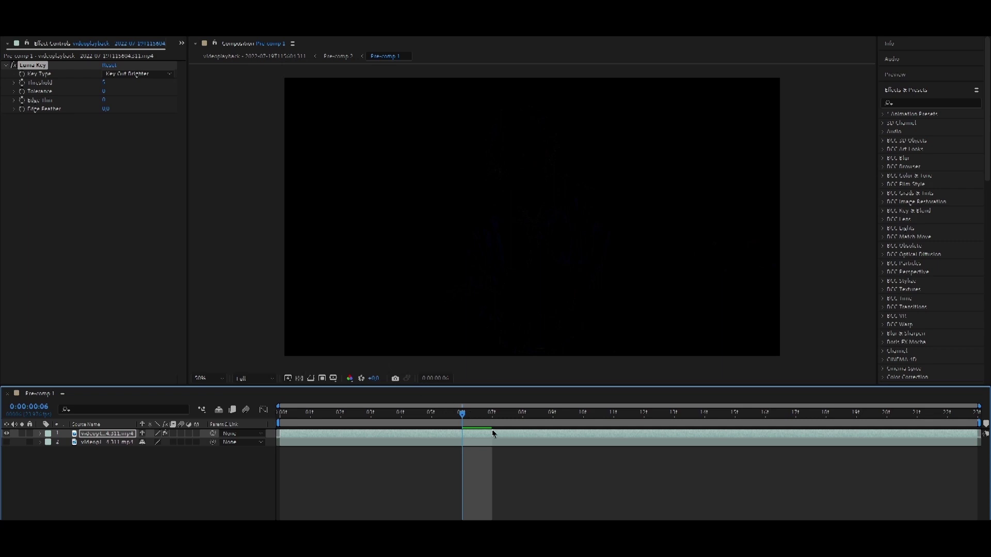
Apply Colorama to the keyed clip and retune the Luma Key Threshold to about 10.
key(ctrl+space)
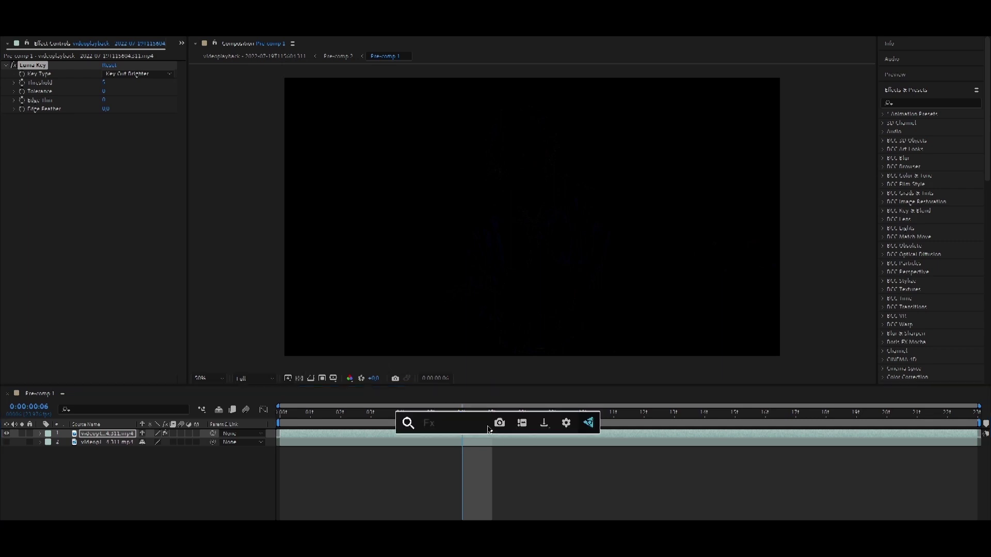
text(color)
key(Return)
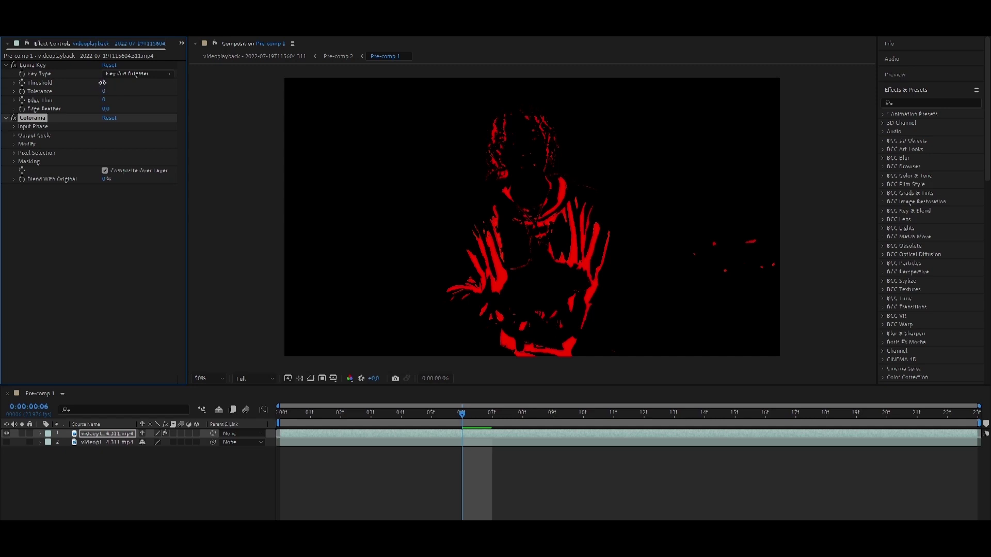
drag(103, 82, 98, 83)
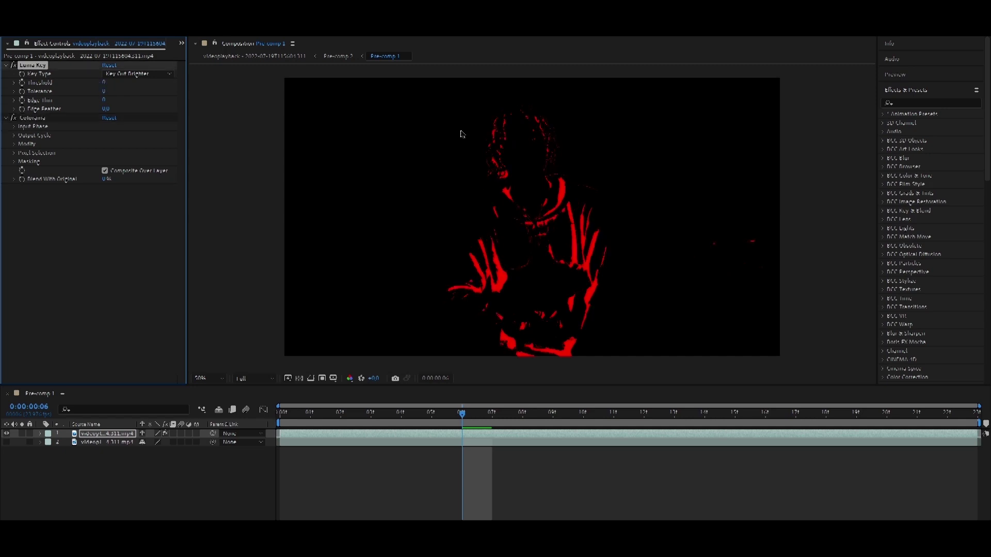
drag(104, 82, 119, 84)
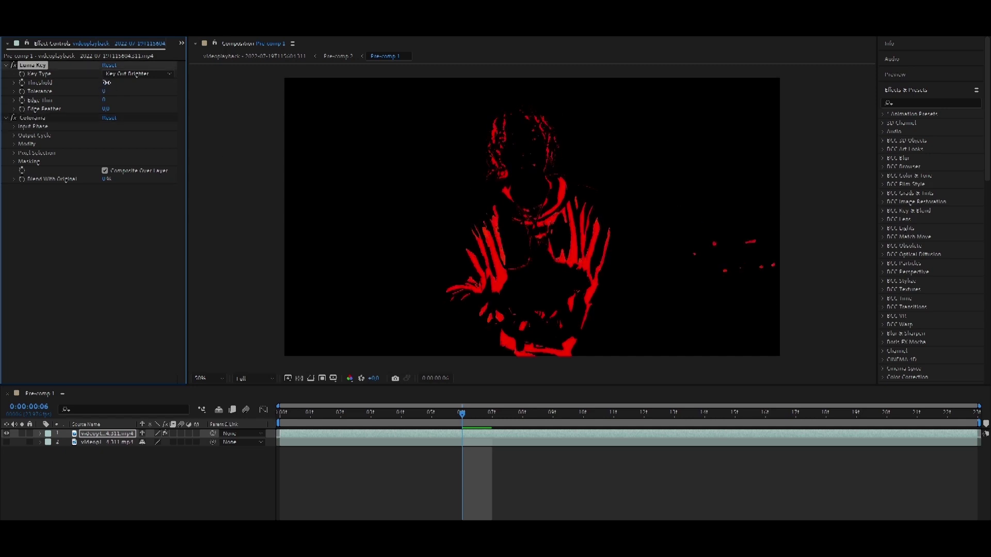
drag(119, 84, 105, 84)
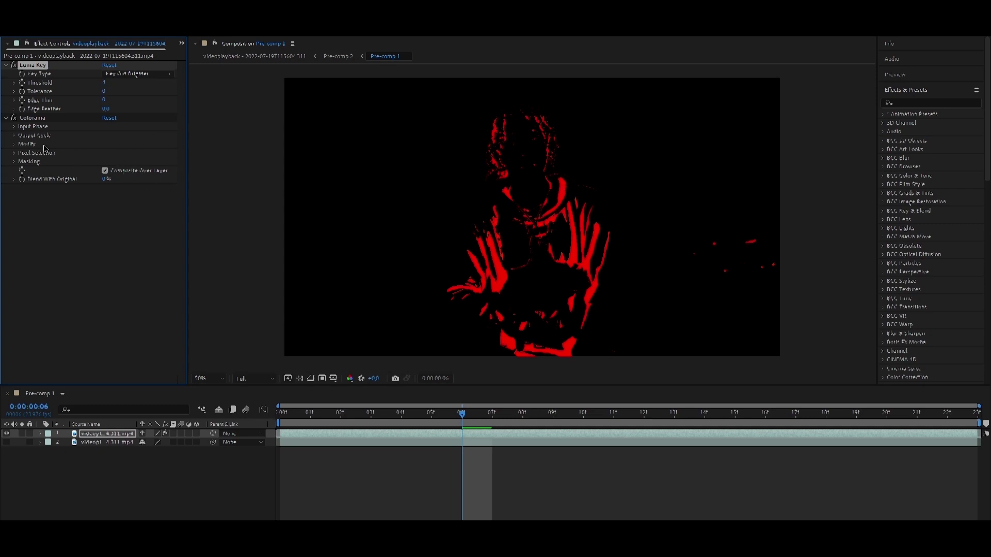
Expand Colorama's Output Cycle and choose the RGB preset palette.
click(32, 118)
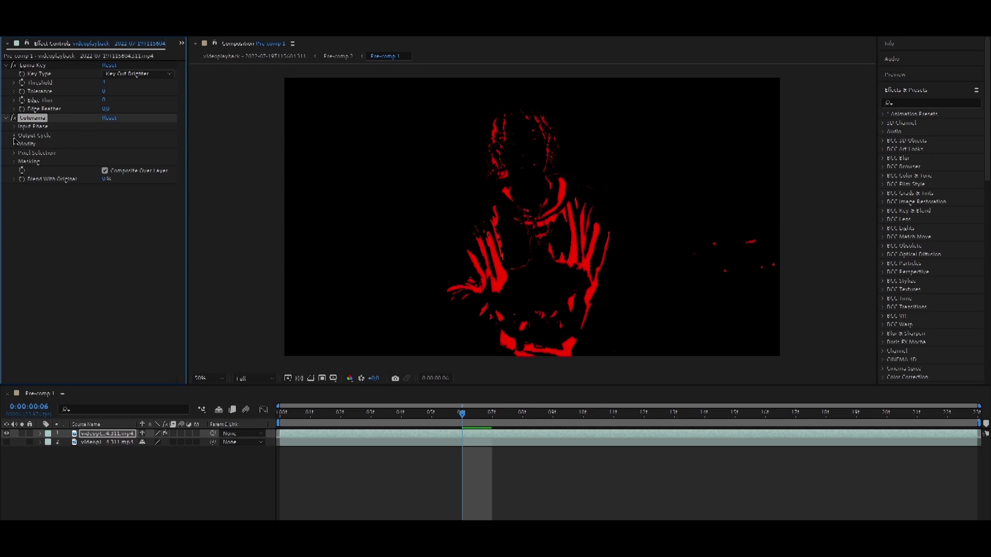
click(14, 135)
click(132, 145)
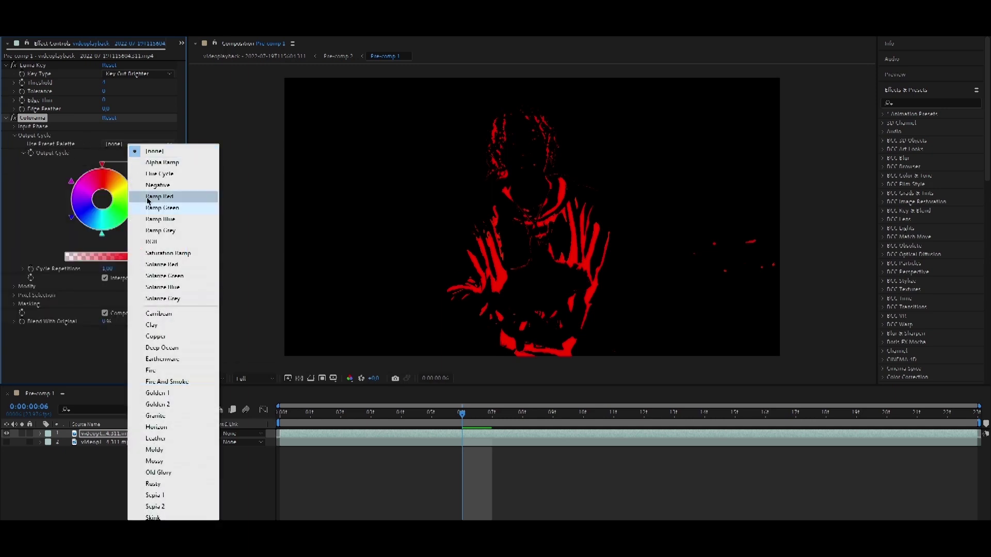
click(154, 242)
Dismiss the output cycle colour picker and unhide the original video on layer 2.
double_click(104, 170)
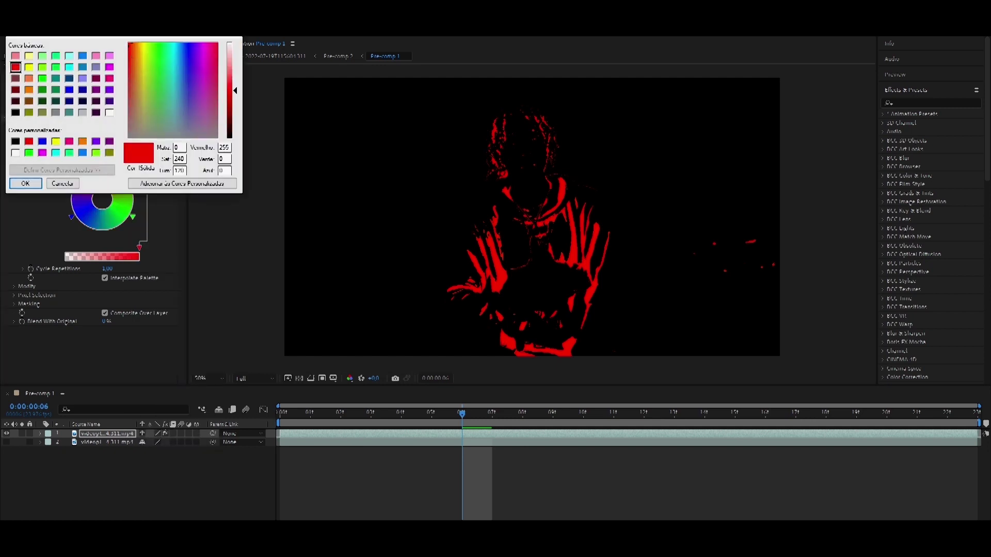
drag(134, 35, 153, 42)
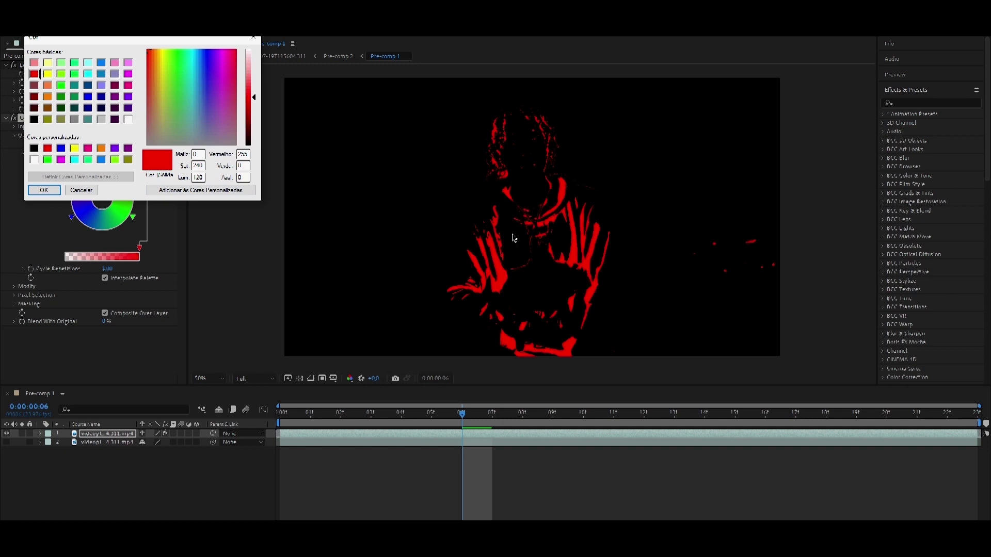
click(253, 38)
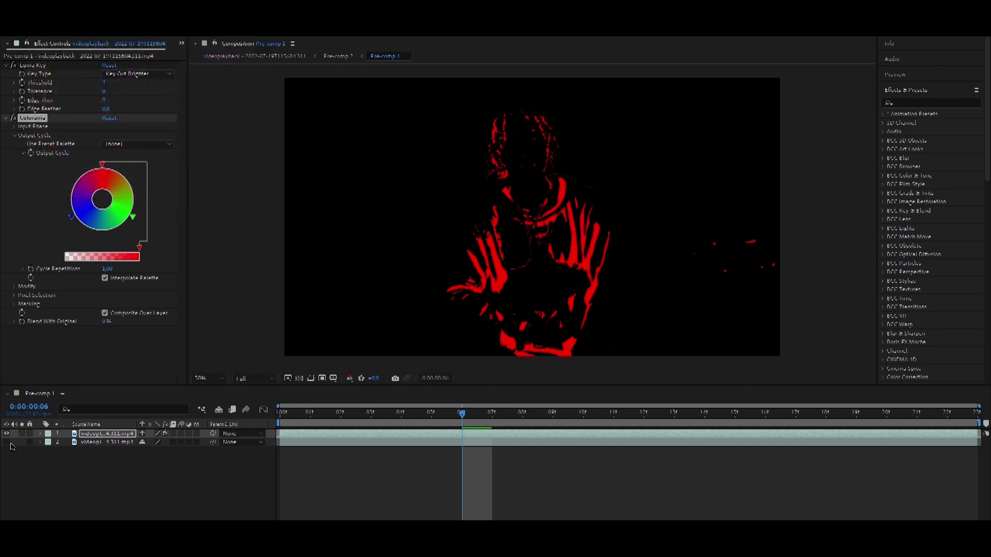
click(7, 442)
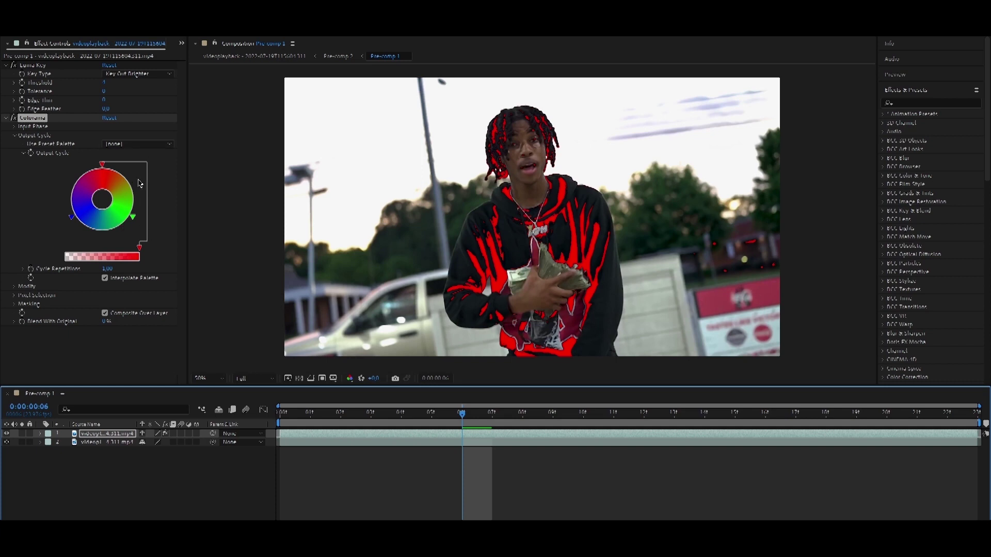
Set the Colorama output cycle marker to pinkish-red, then collapse the Colorama and Luma Key settings.
double_click(139, 247)
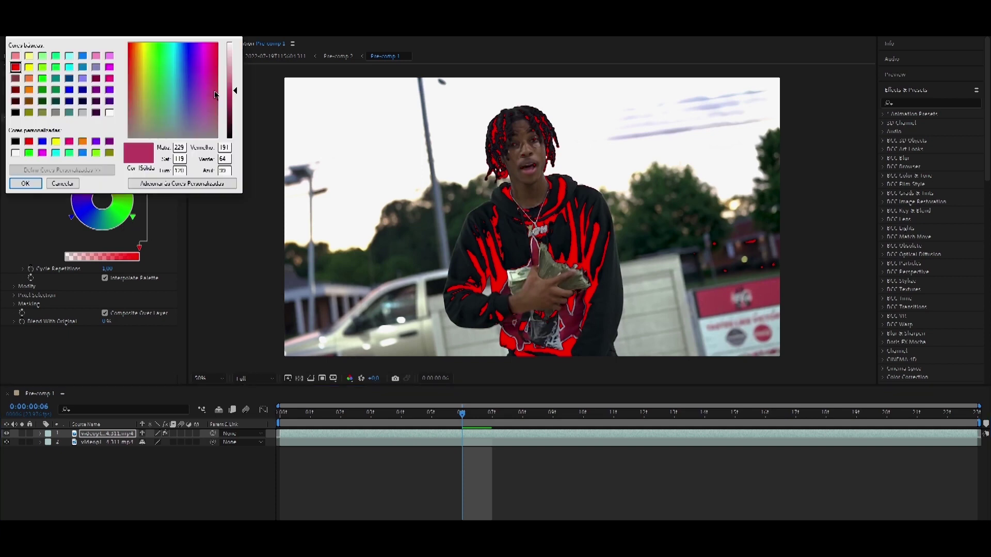
click(29, 184)
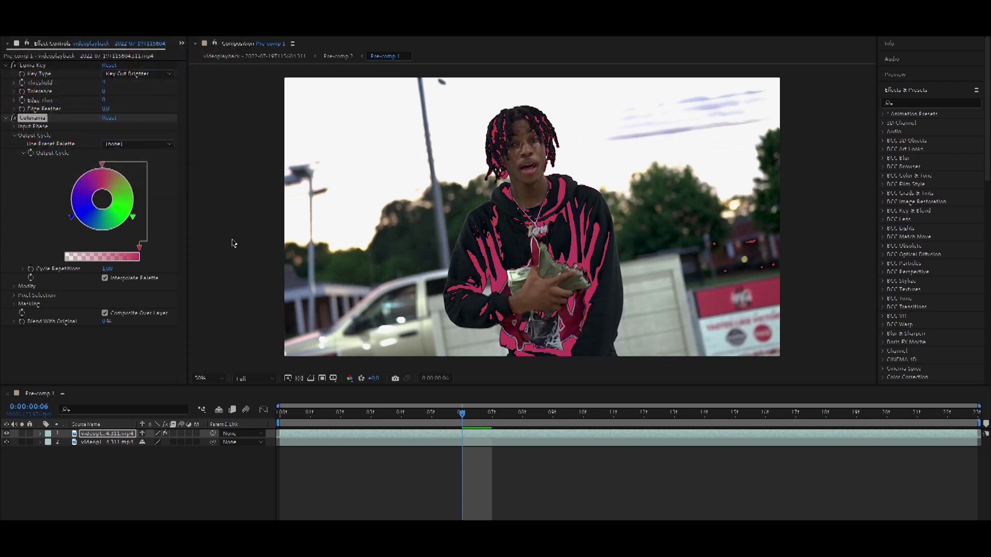
click(16, 136)
click(6, 118)
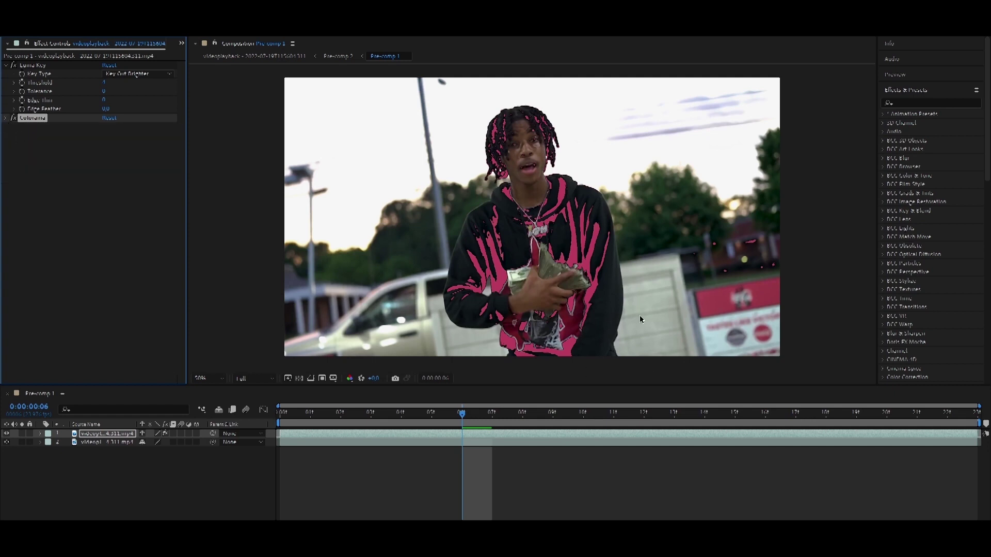
click(7, 65)
Preview the clip, apply the Noise effect, and view the composition at 100%.
click(460, 421)
key(space)
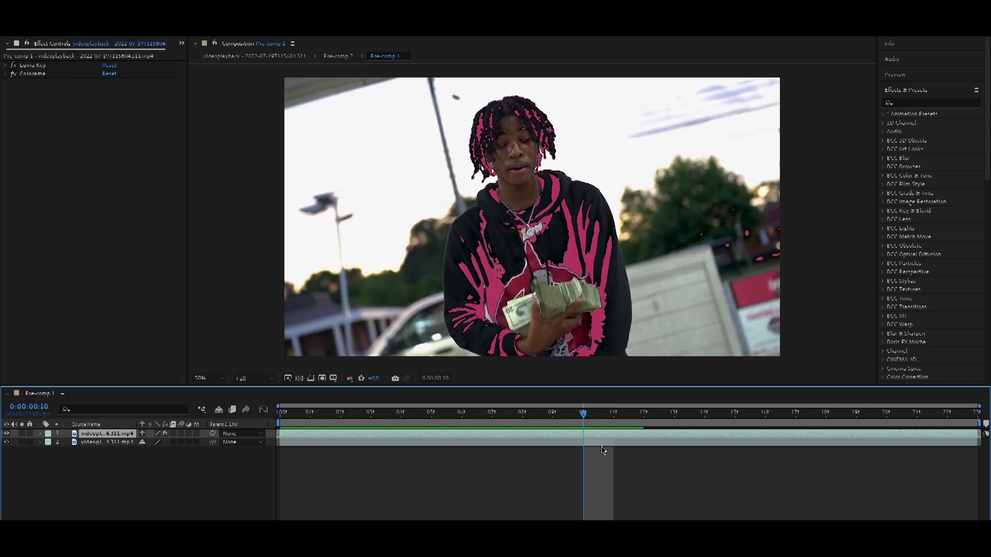
key(ctrl+space)
text(oise)
key(Return)
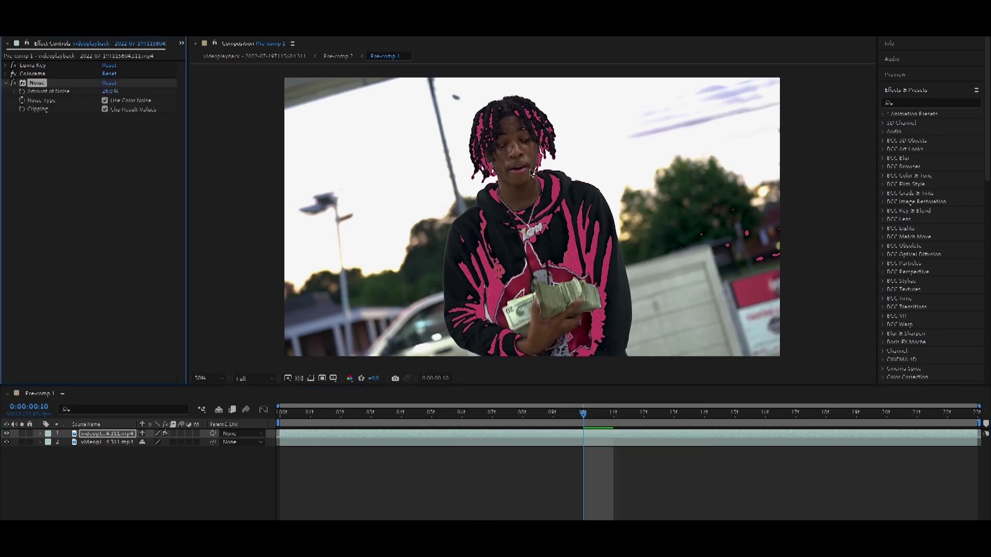
click(6, 84)
key(period)
Apply Deep Glow with its Threshold raised to 78% and Exposure lowered to about 0.69.
key(ctrl+space)
text(dee)
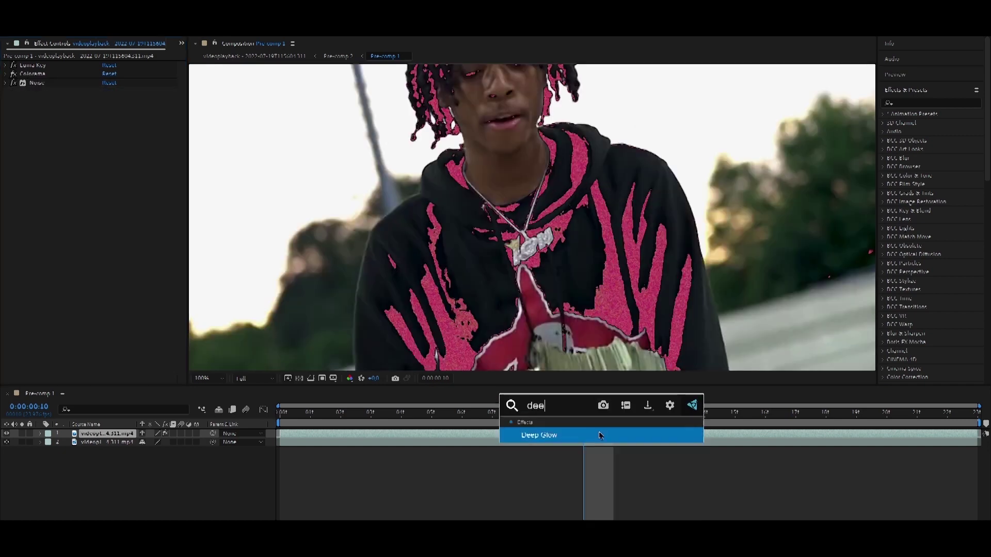
click(600, 435)
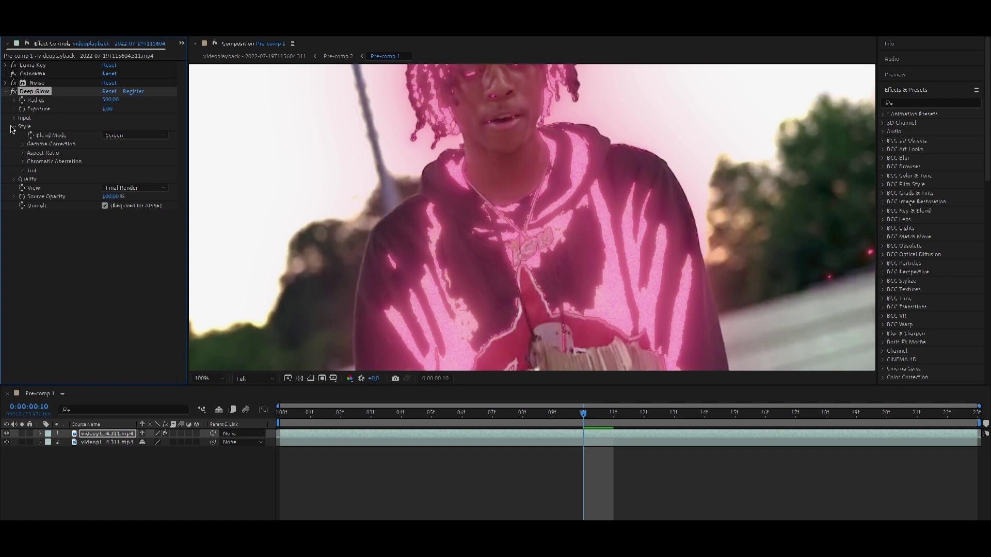
click(14, 118)
drag(118, 126, 134, 126)
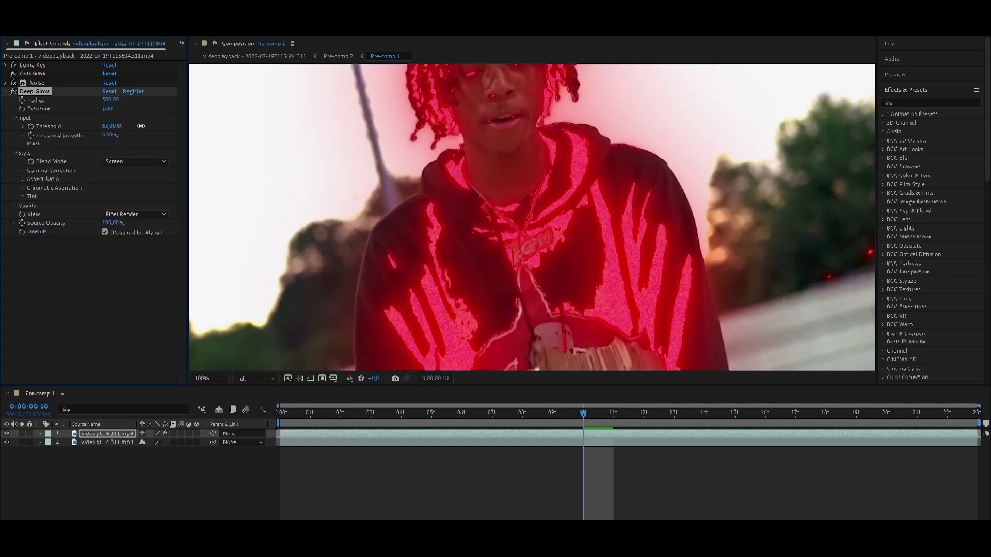
drag(146, 126, 149, 126)
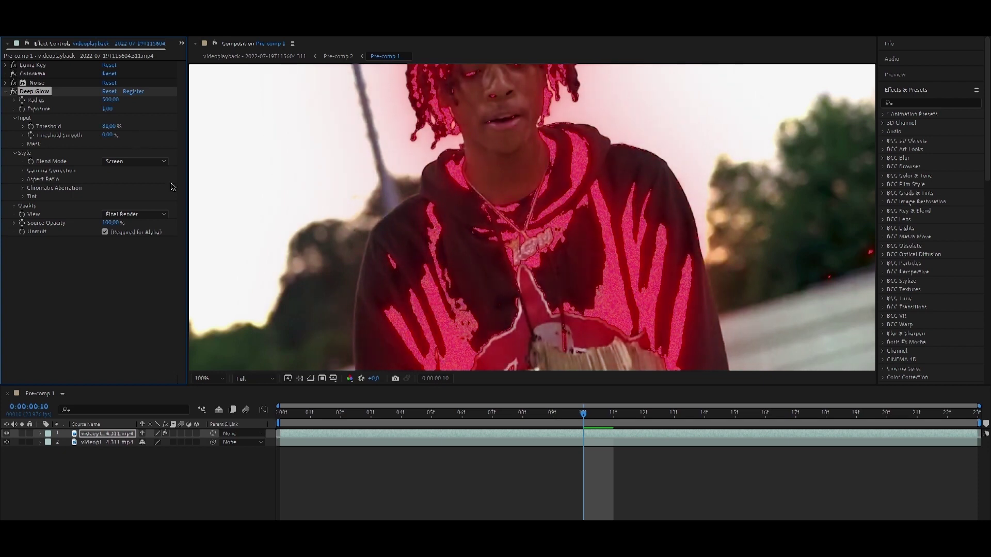
drag(107, 109, 94, 112)
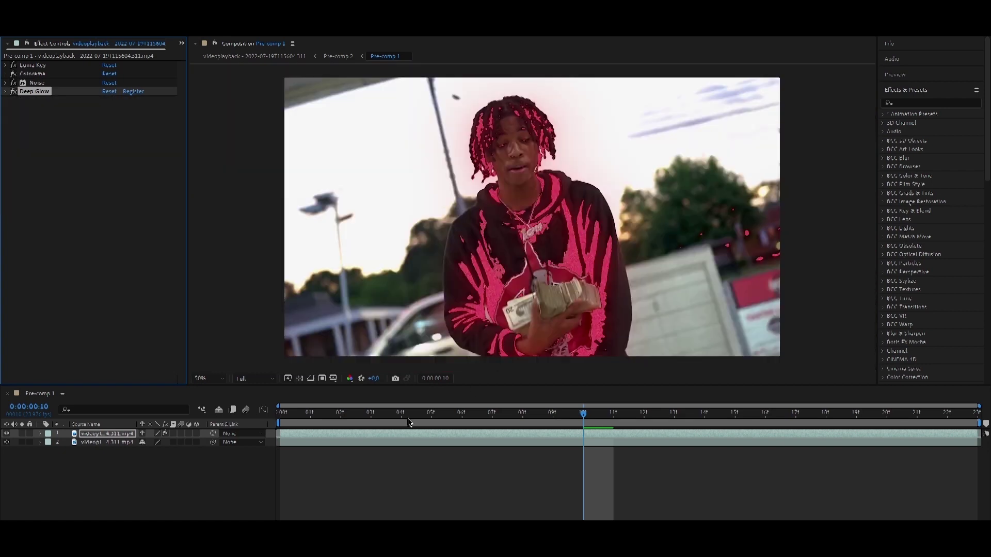
Apply CC Scale Wipe to the clip and set its Stretch to 5.70.
click(372, 415)
key(space)
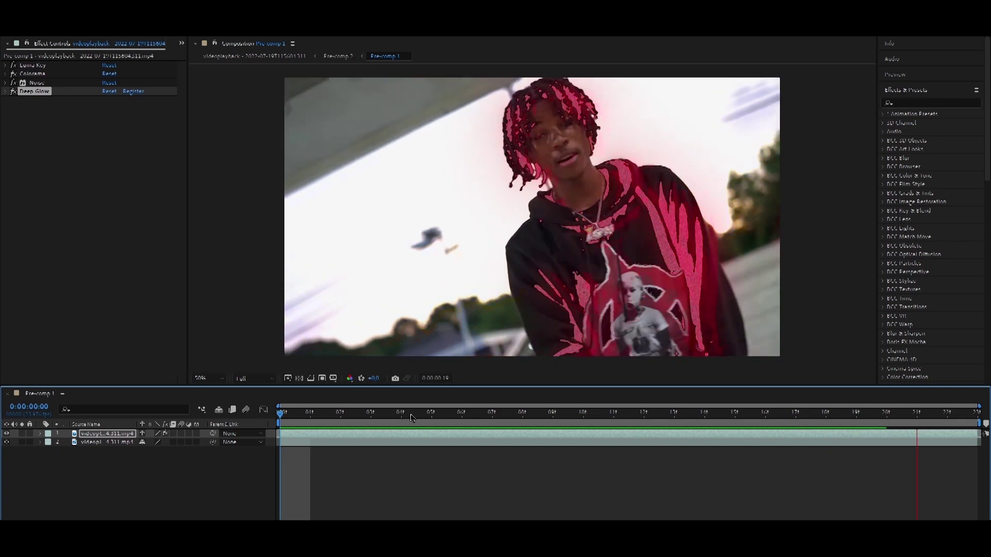
key(ctrl+space)
text(sc)
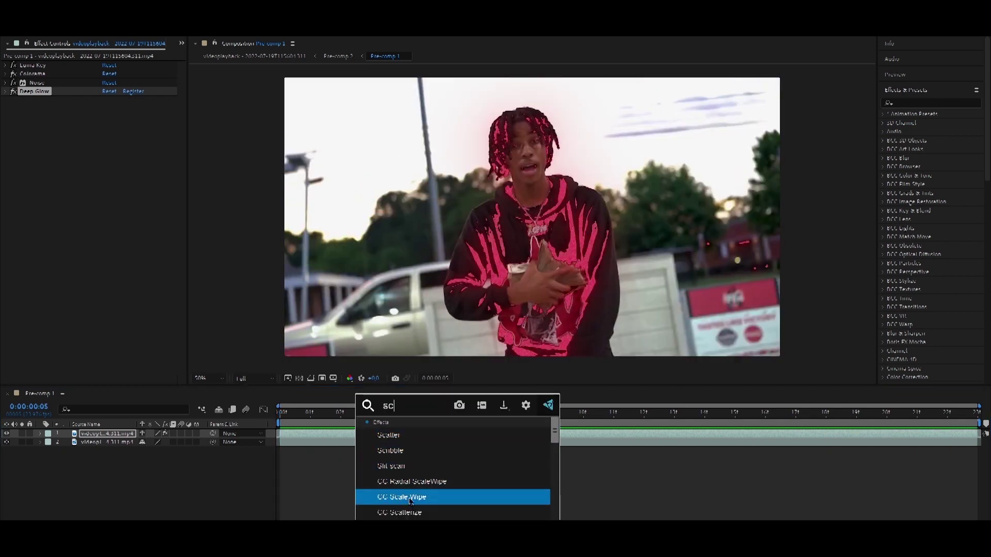
click(392, 497)
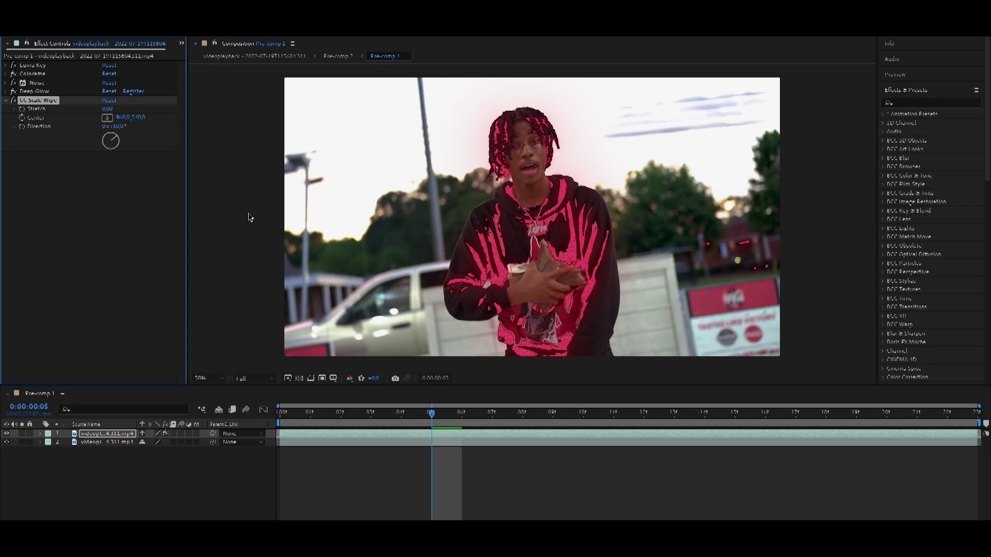
mouse_move(109, 110)
mouse_down()
mouse_move(155, 107)
mouse_move(146, 111)
mouse_up()
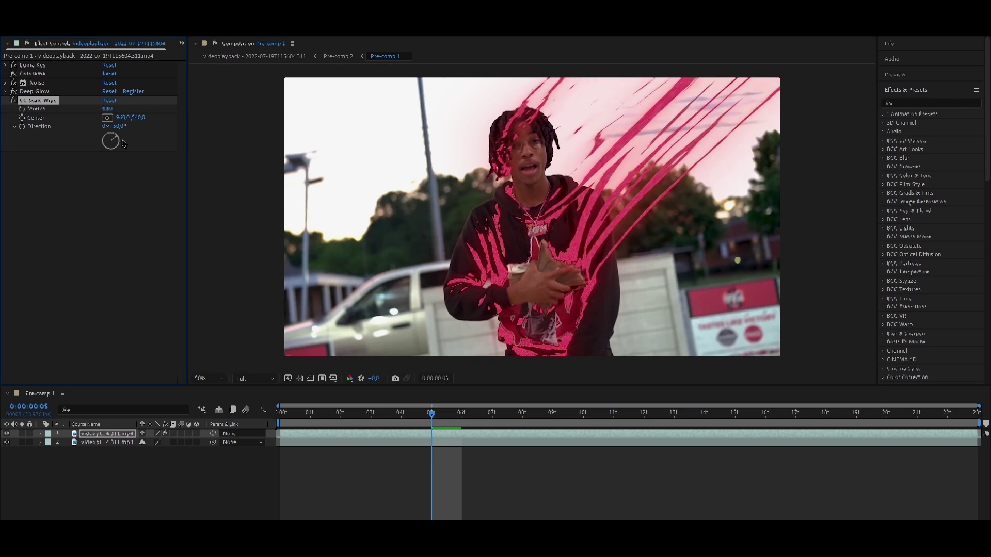
Preview from the first frame and angle the CC Scale Wipe Direction from the upper left.
drag(429, 411, 280, 411)
key(space)
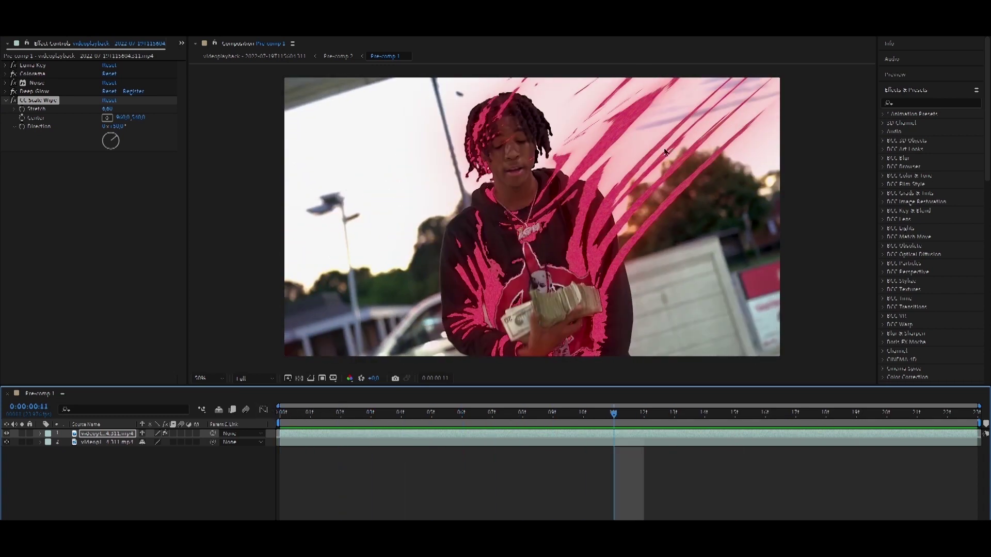
drag(644, 416, 281, 412)
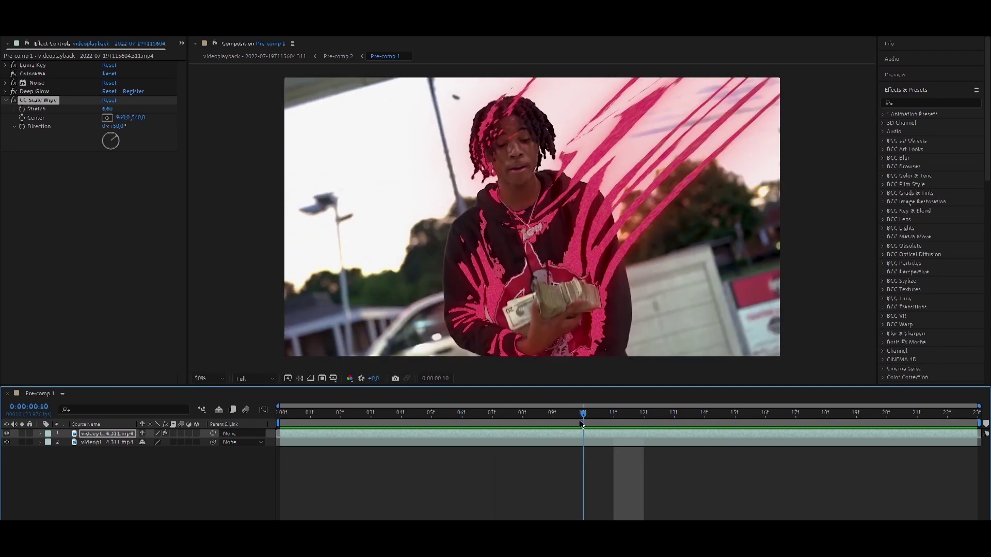
drag(106, 138, 103, 140)
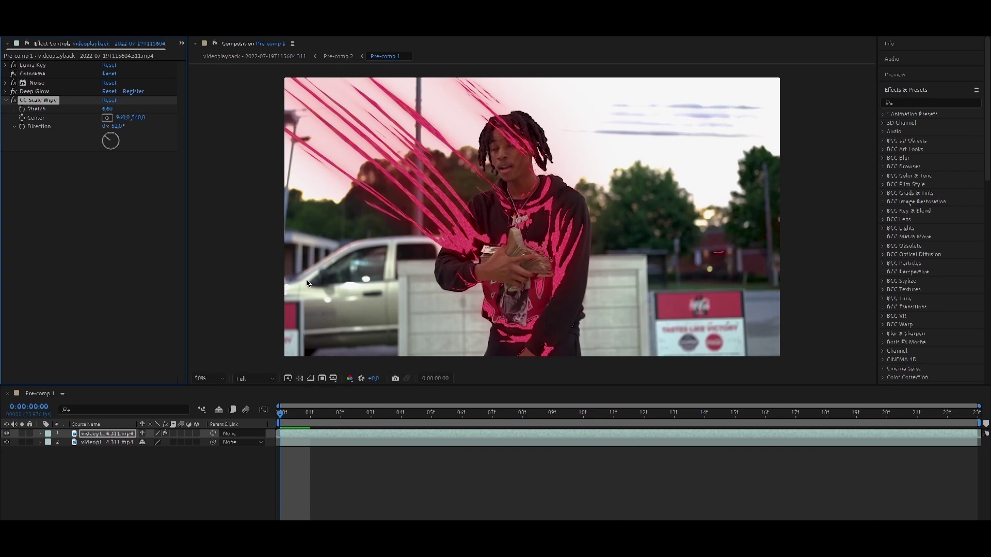
Keyframe the CC Scale Wipe Center at about 1255,540, then at a second position.
click(22, 122)
drag(125, 118, 487, 132)
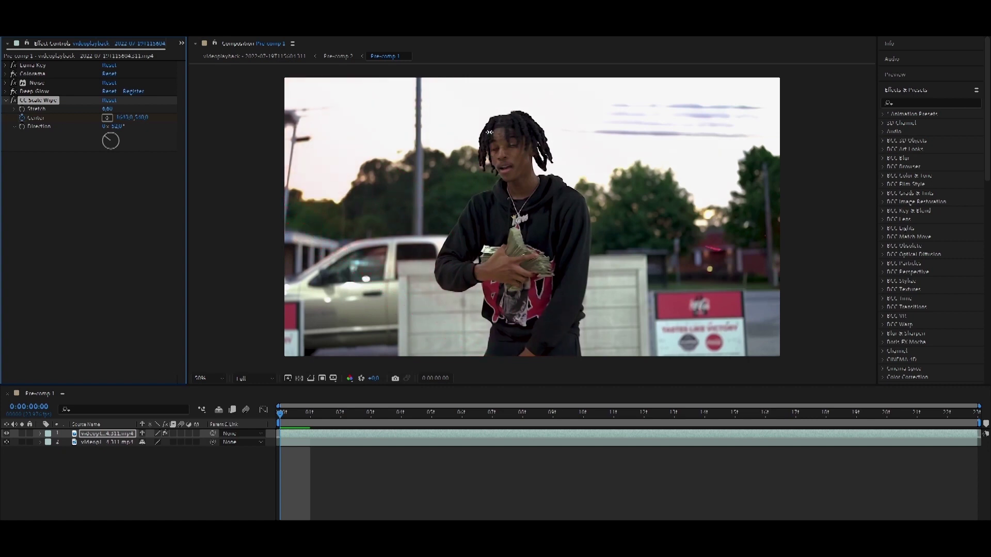
key(space)
drag(118, 126, 79, 125)
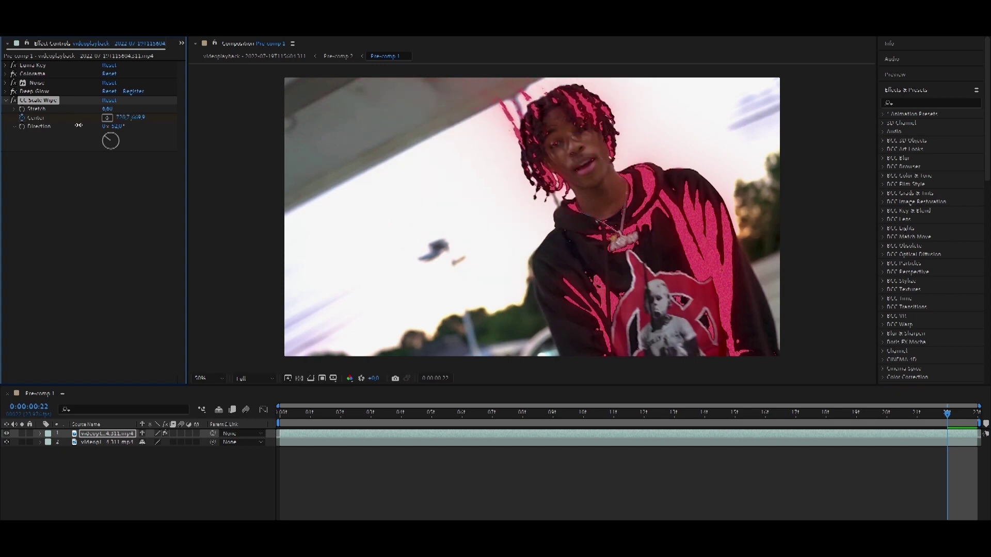
click(320, 414)
key(space)
key(space)
Apply Easy Ease to both Center keyframes and preview the eased streak animation.
key(u)
drag(966, 448, 274, 454)
key(F9)
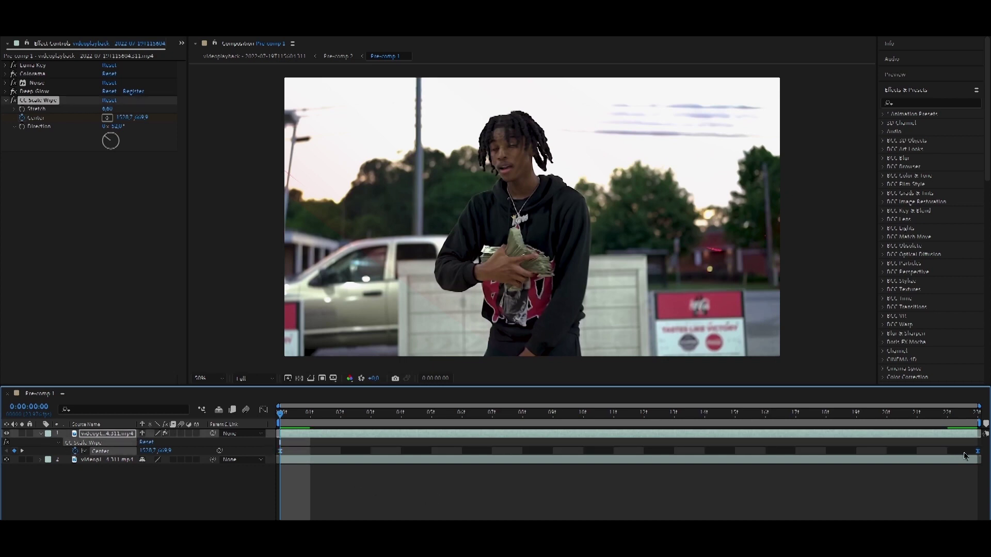
key(space)
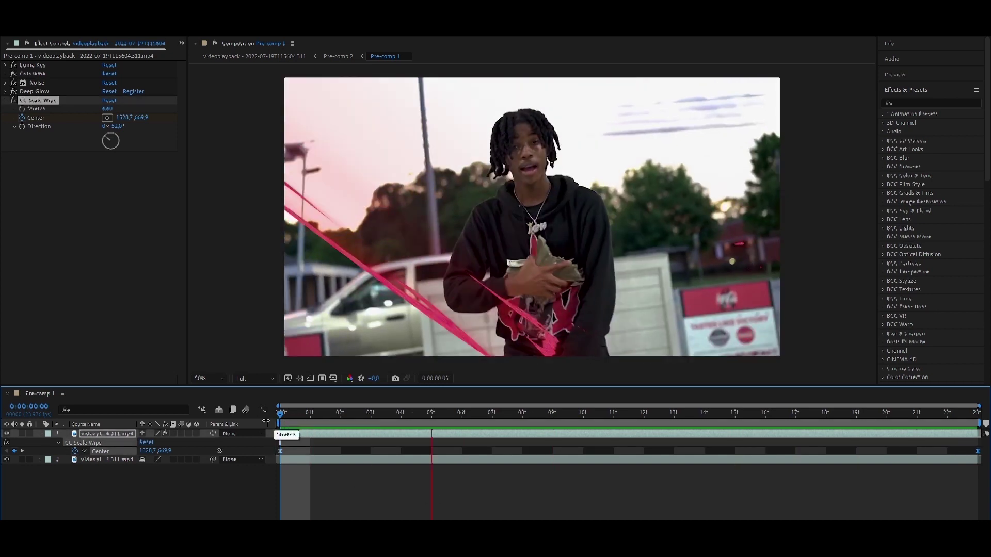
key(u)
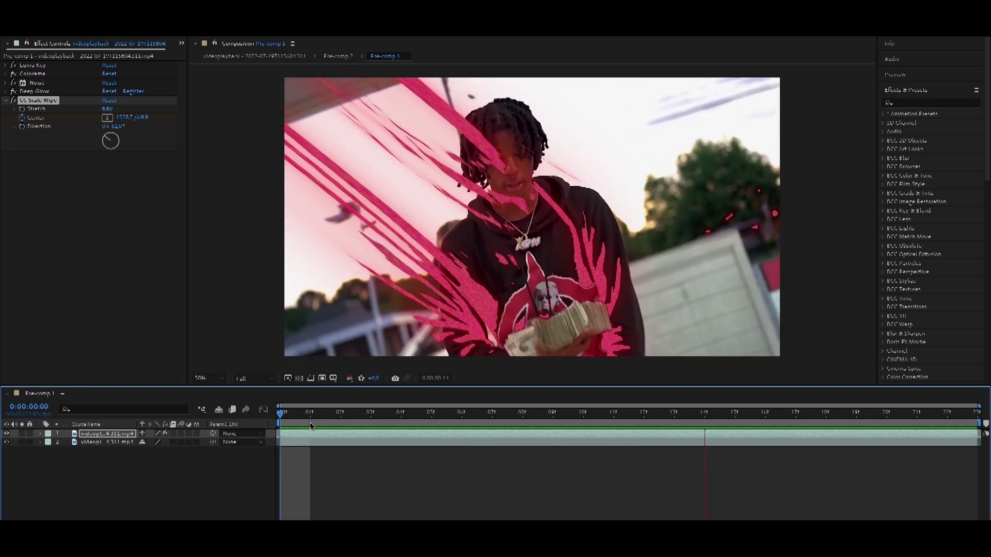
Apply RSMB Pro motion blur to the clip via the rsmb effect search.
text(rsmb)
key(Return)
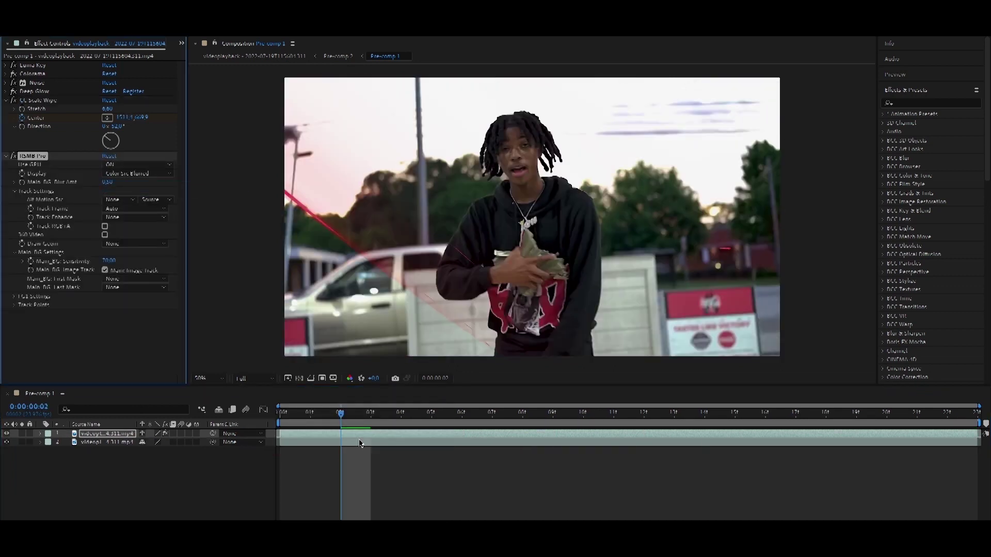